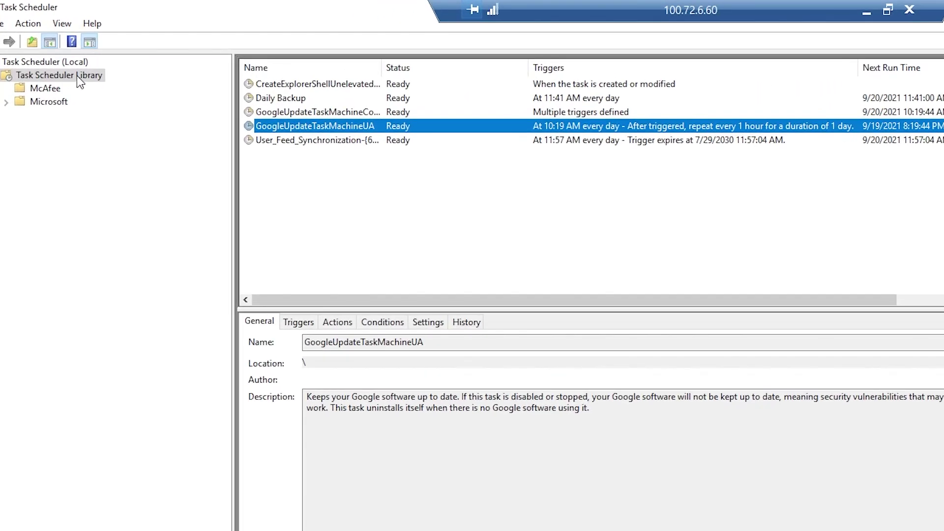
Open the Create Task dialog from the Task Scheduler Library's right-click menu
{"action": "right_click", "coordinate": [77, 75]}
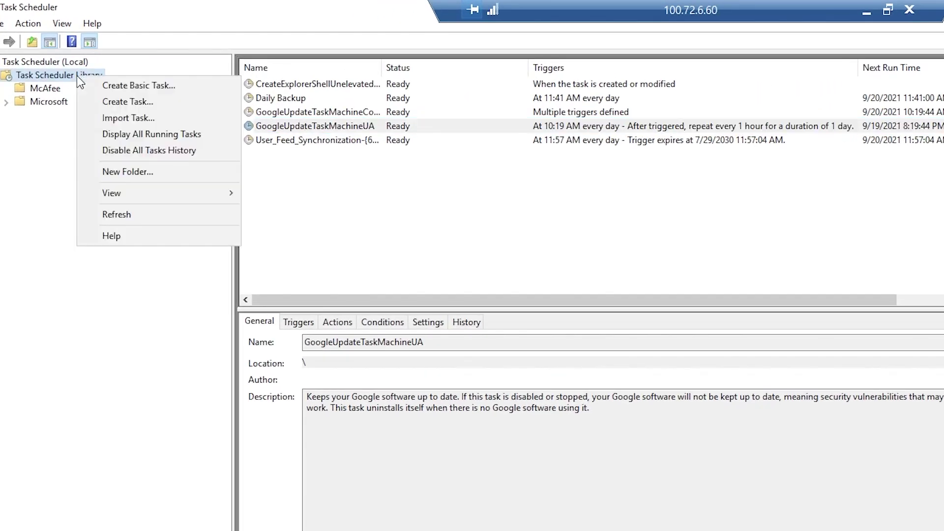
{"action": "left_click", "coordinate": [142, 100]}
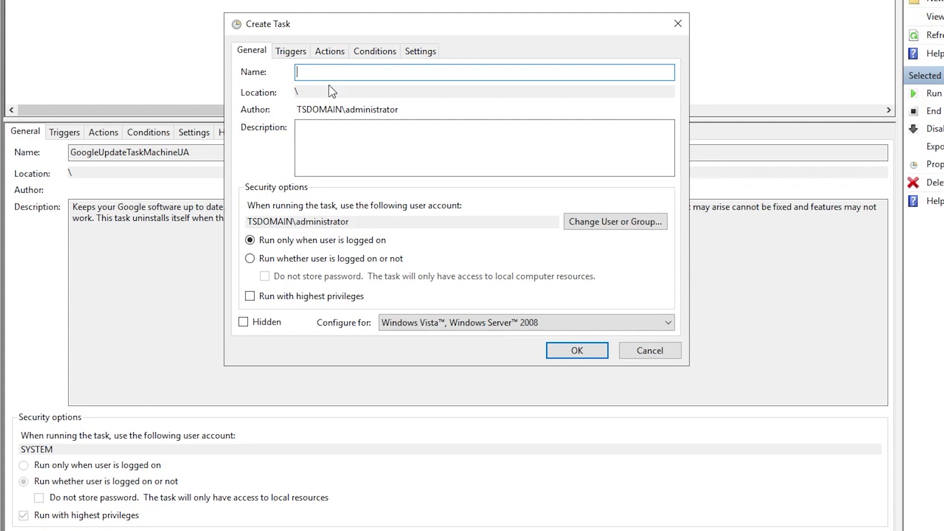
Name the task Procmon_Trace, run it whether logged on or not, with highest privileges
{"action": "type", "text": "Procmon_Trace"}
{"action": "left_click", "coordinate": [252, 261]}
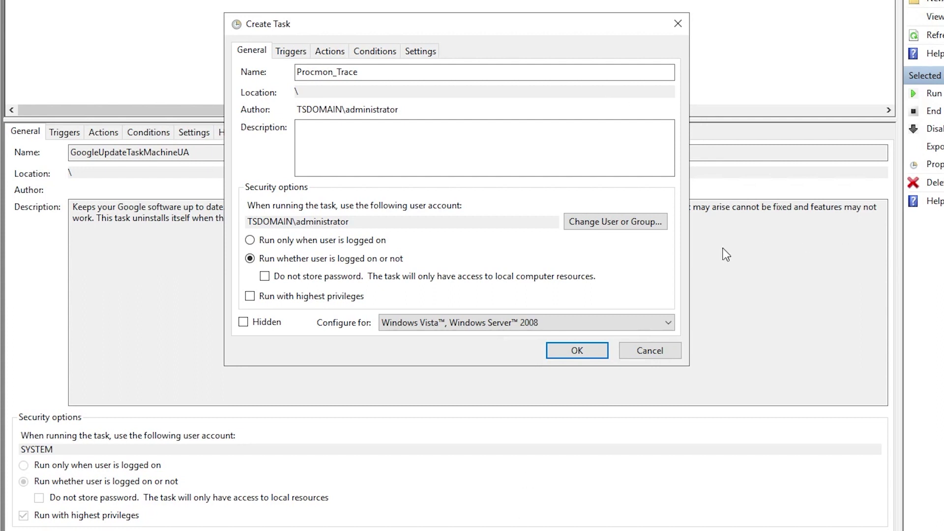
{"action": "left_click", "coordinate": [250, 297]}
Add a Daily trigger starting at 1:00:00 AM, then begin a new action
{"action": "left_click", "coordinate": [291, 52]}
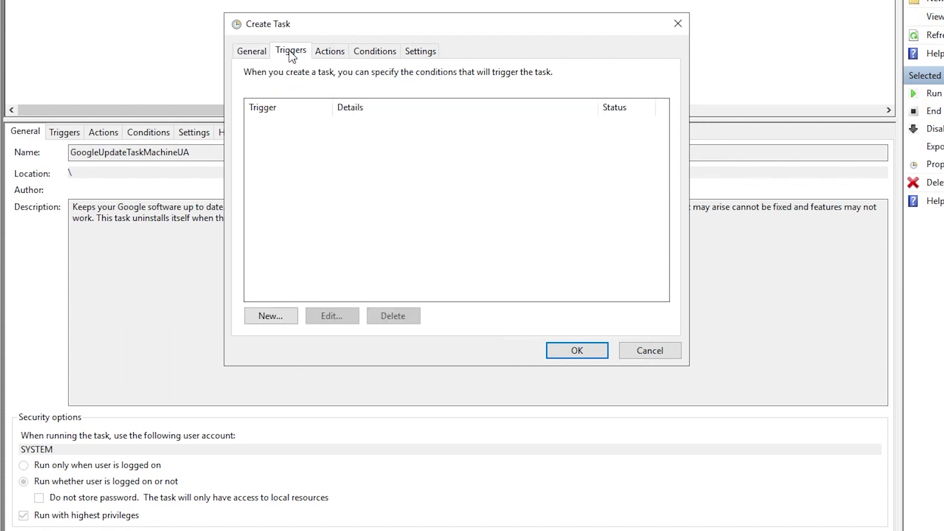
{"action": "left_click", "coordinate": [268, 319]}
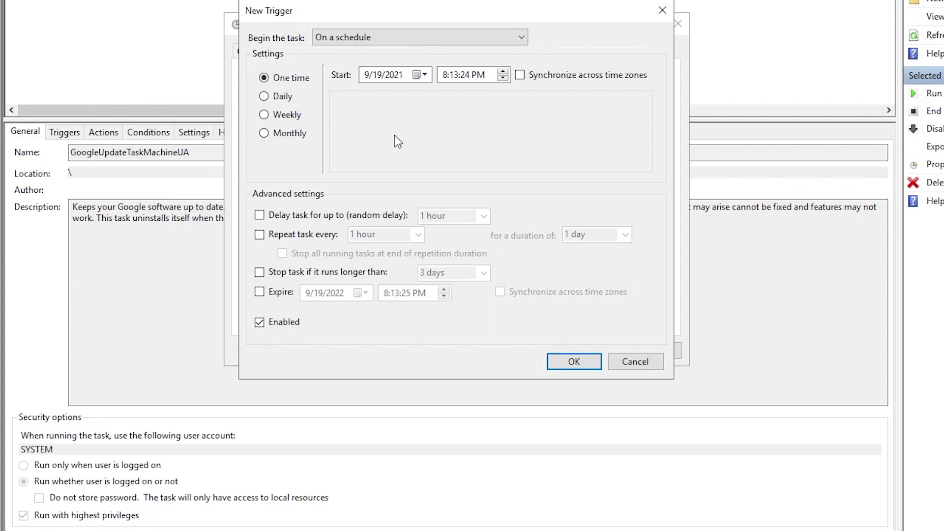
{"action": "left_click", "coordinate": [266, 97]}
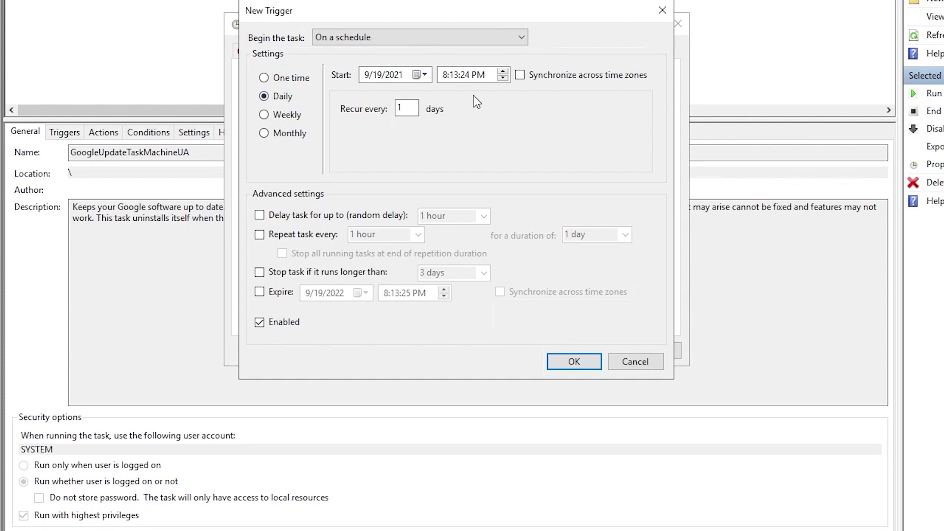
{"action": "left_click", "coordinate": [448, 77]}
{"action": "type", "text": "00"}
{"action": "left_click", "coordinate": [481, 75]}
{"action": "key", "text": "a"}
{"action": "left_click", "coordinate": [574, 363]}
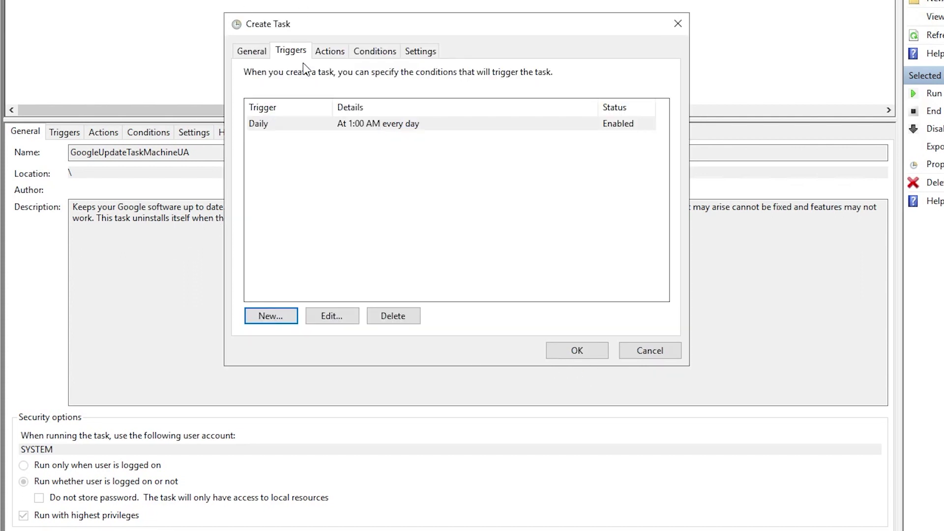
{"action": "left_click", "coordinate": [334, 49]}
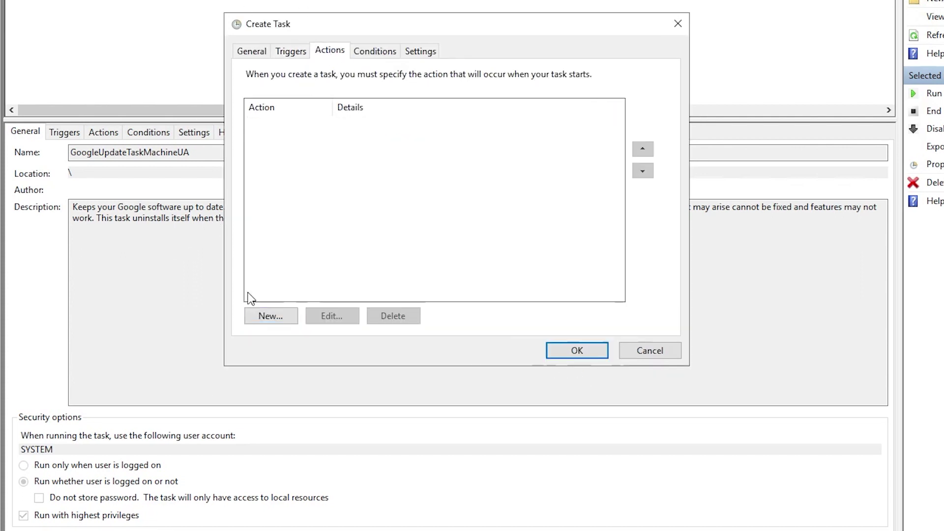
{"action": "left_click", "coordinate": [284, 316]}
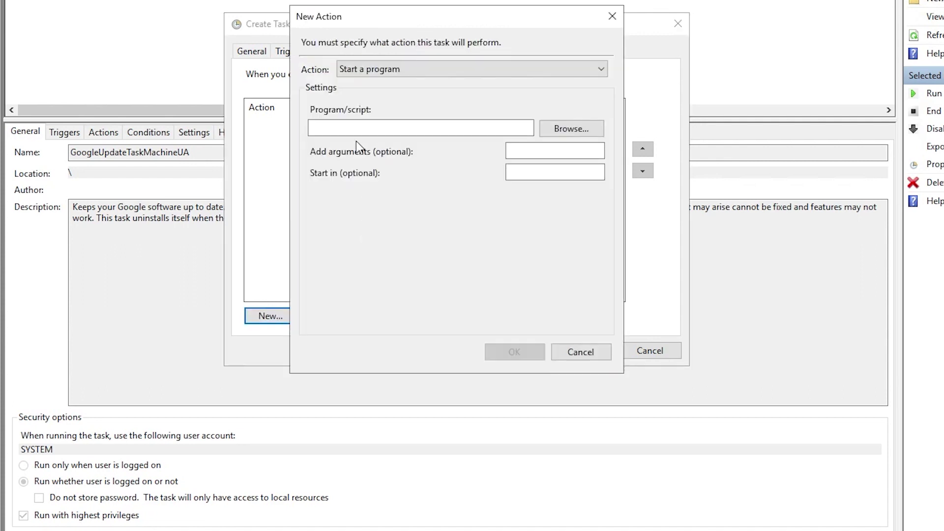
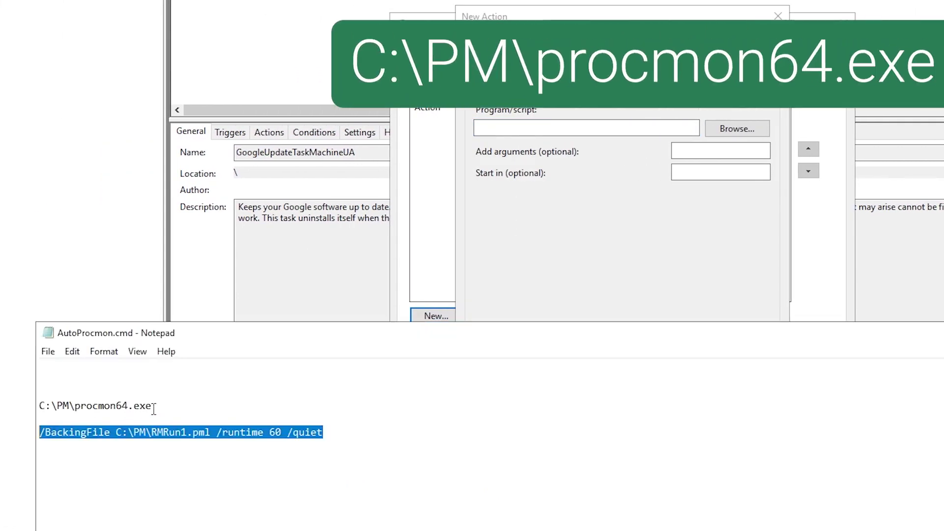
Copy C:\PM\procmon64.exe from the notes into the action's Program/script field
{"action": "left_click_drag", "start_coordinate": [152, 406], "coordinate": [38, 408]}
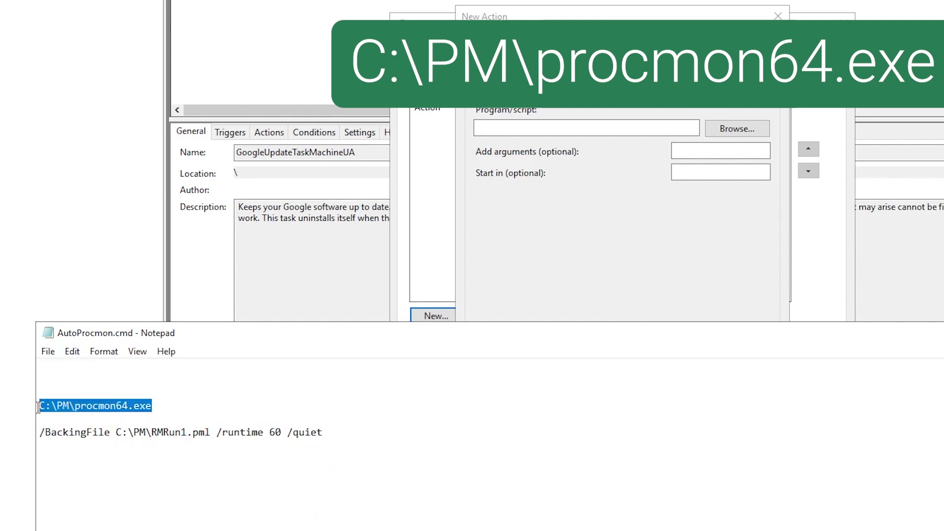
{"action": "right_click", "coordinate": [72, 406]}
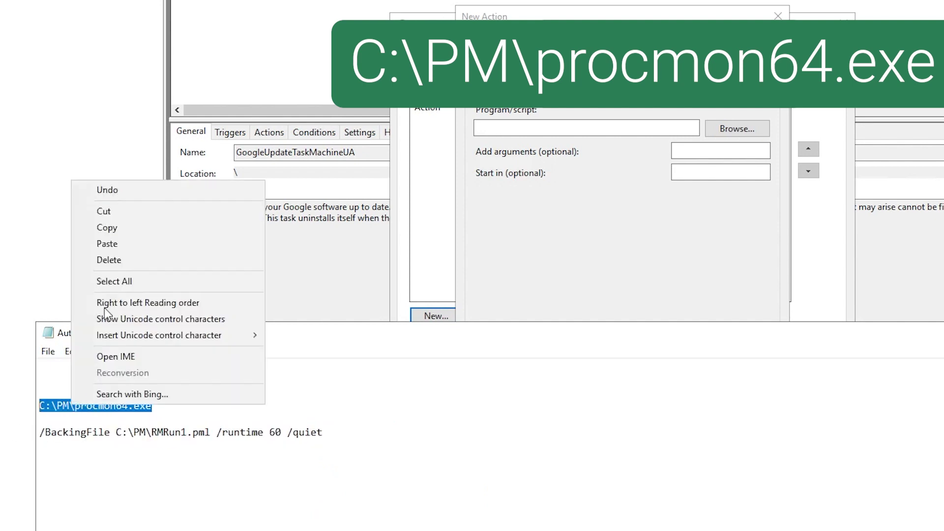
{"action": "left_click", "coordinate": [108, 229]}
{"action": "left_click", "coordinate": [506, 130]}
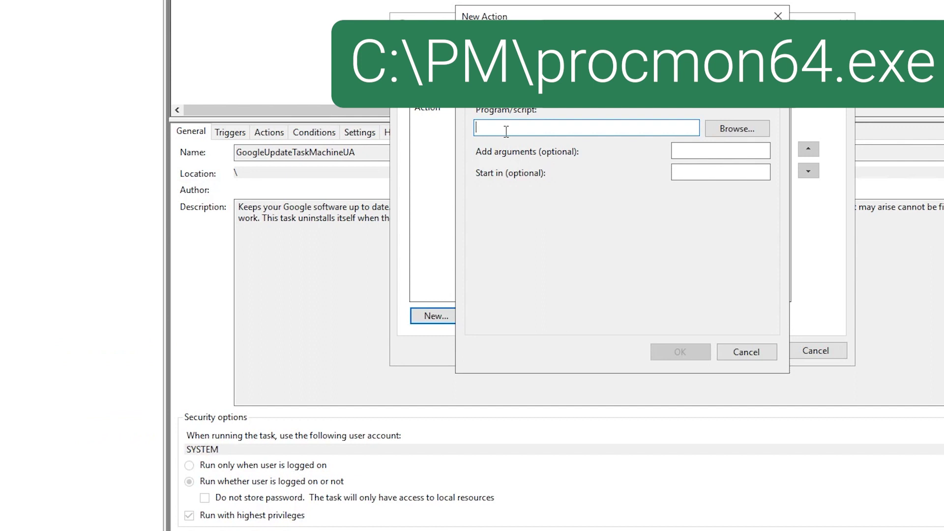
{"action": "key", "text": "ctrl+v"}
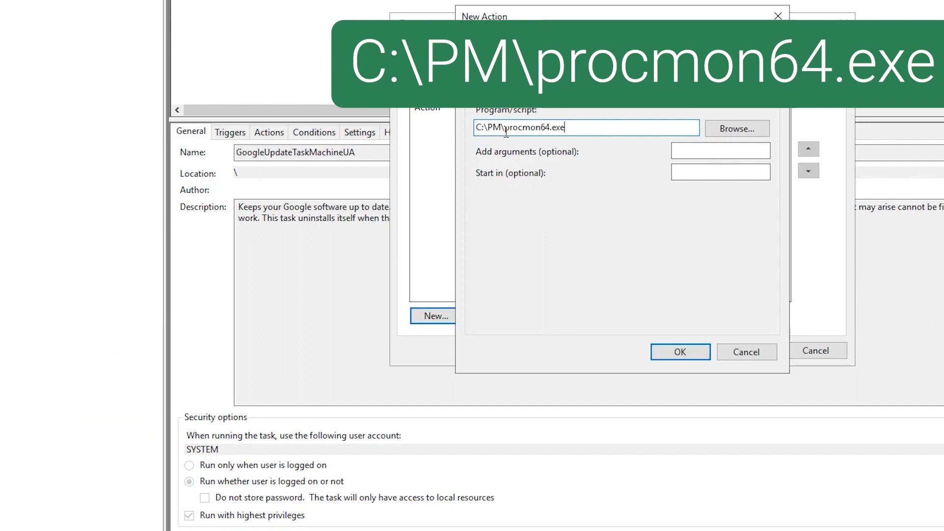
{"action": "left_click", "coordinate": [699, 152]}
{"action": "key", "text": "alt+Tab"}
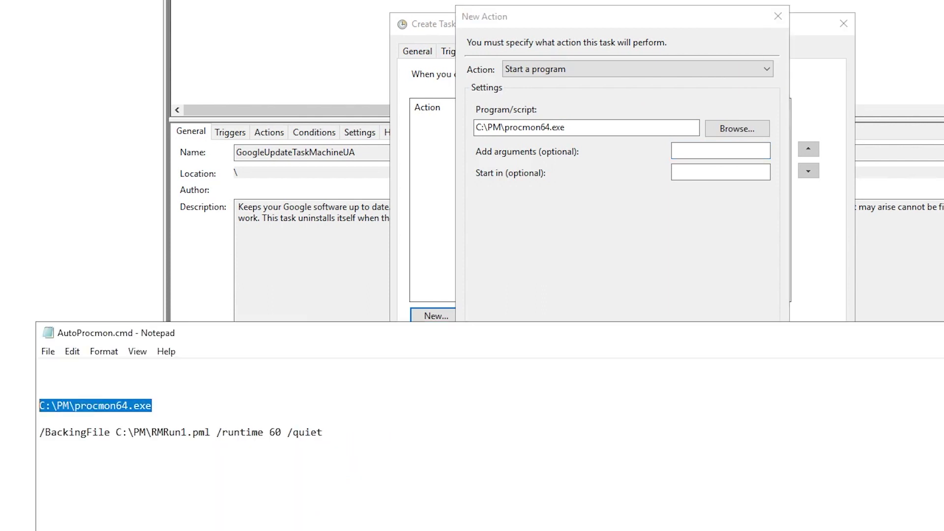
Add arguments '/BackingFile C:\PM\RMRun1.pml /runtime 60 /quiet' from the notes and save the action
{"action": "left_click_drag", "start_coordinate": [322, 432], "coordinate": [41, 435]}
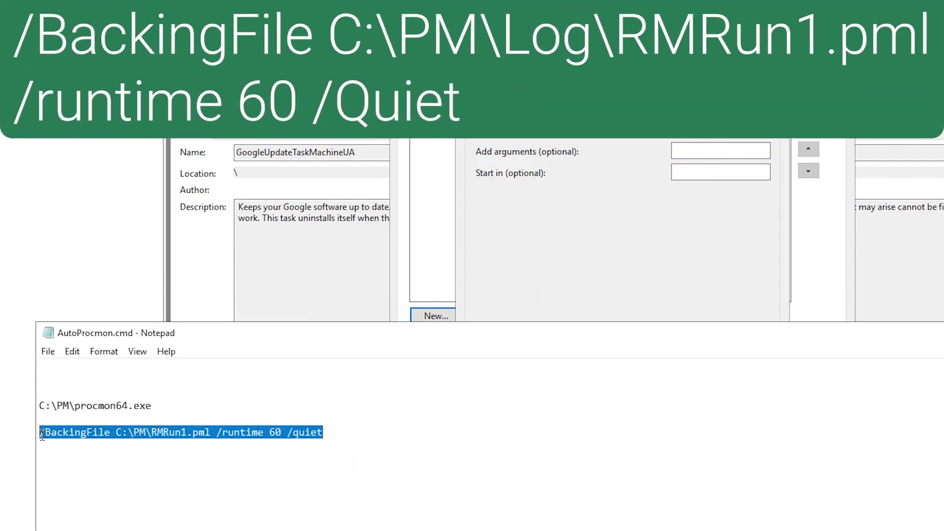
{"action": "right_click", "coordinate": [85, 435]}
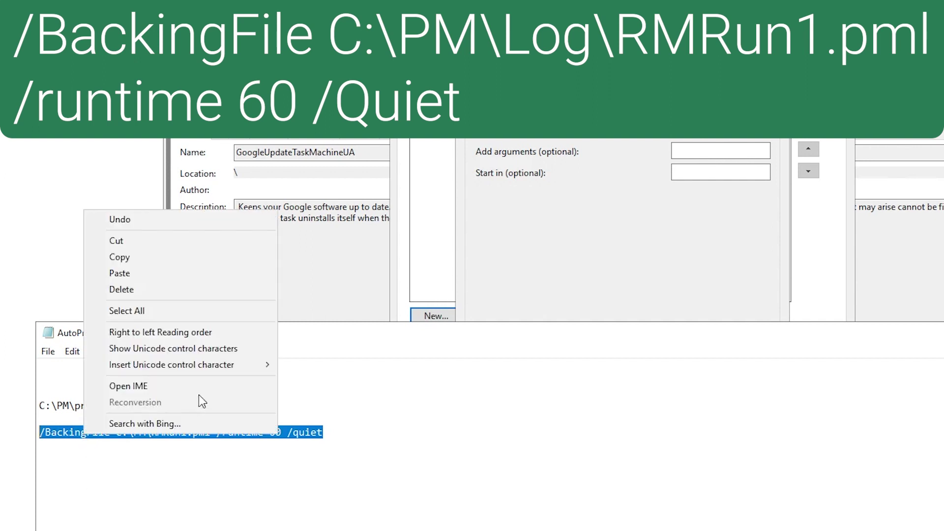
{"action": "left_click", "coordinate": [148, 258]}
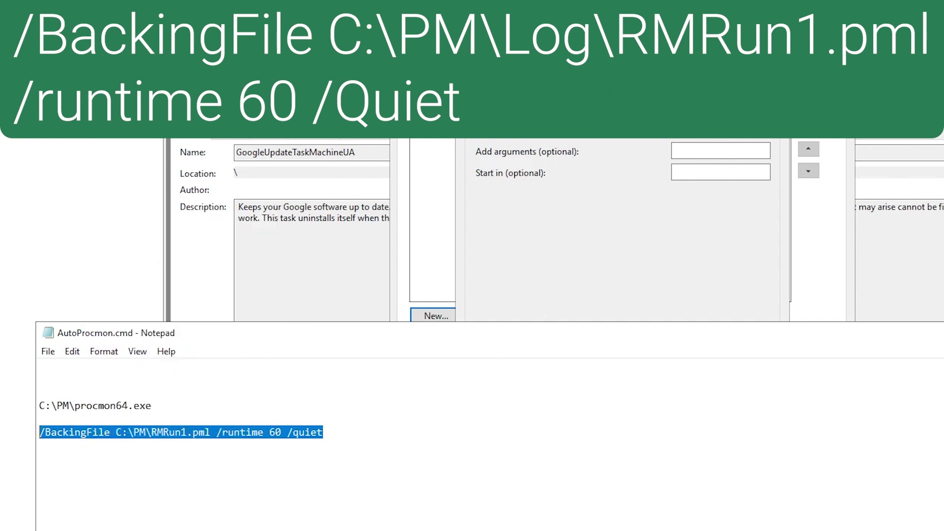
{"action": "key", "text": "alt+Tab"}
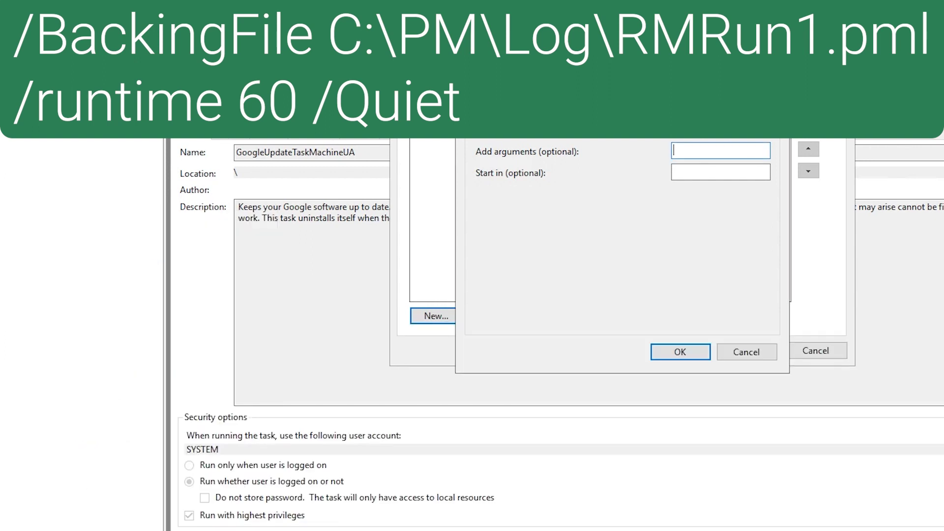
{"action": "right_click", "coordinate": [676, 152]}
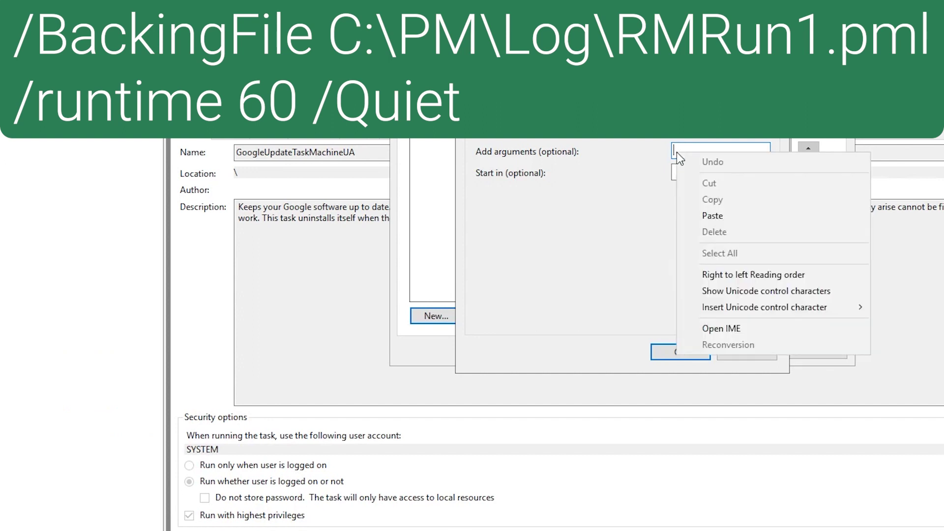
{"action": "left_click", "coordinate": [699, 225]}
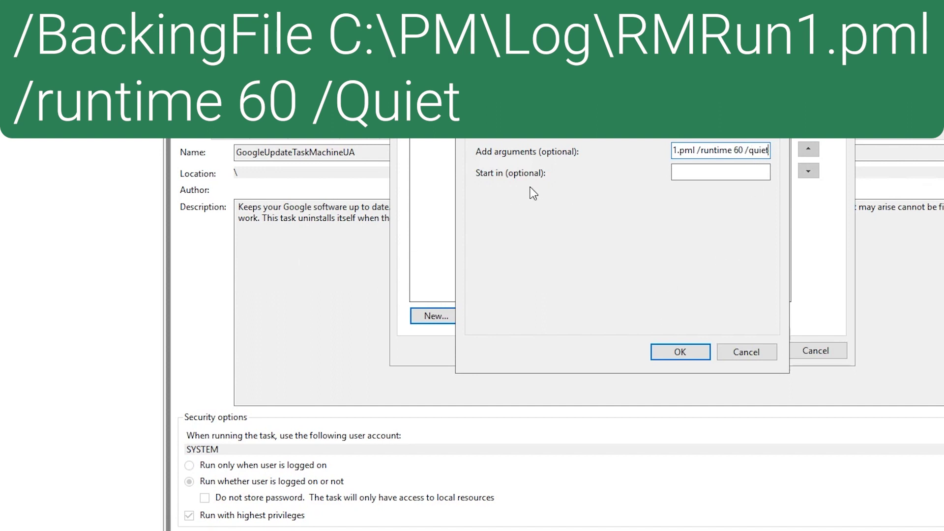
{"action": "left_click", "coordinate": [681, 353]}
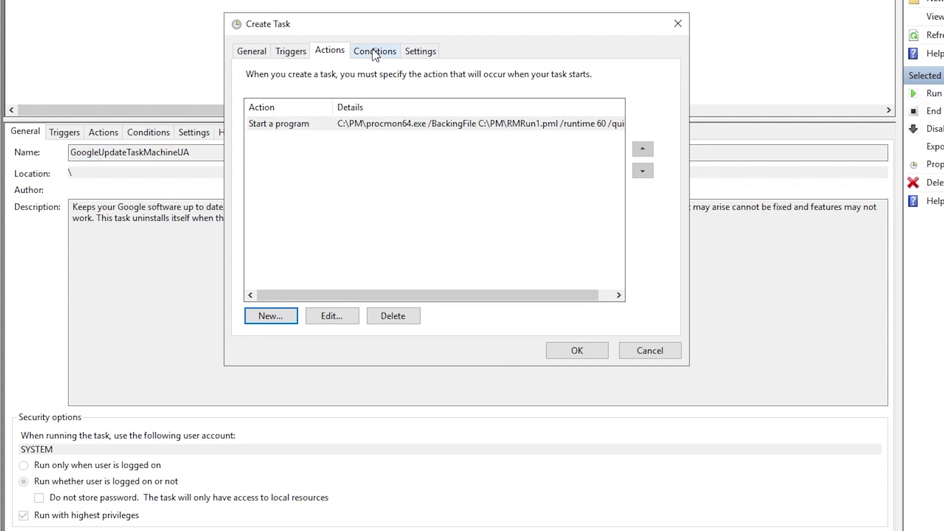
On Settings, stop the task if it runs longer than 1 hour, then confirm creating it
{"action": "left_click", "coordinate": [374, 52]}
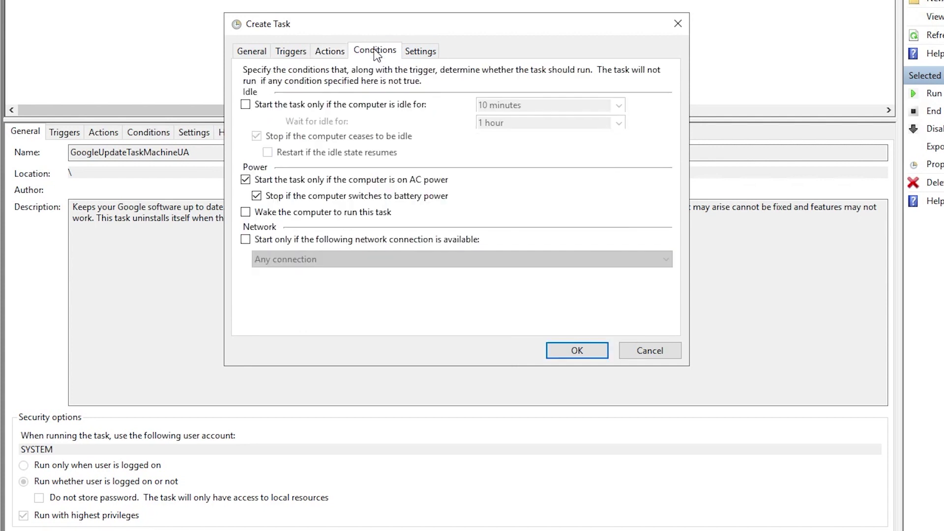
{"action": "left_click", "coordinate": [421, 51]}
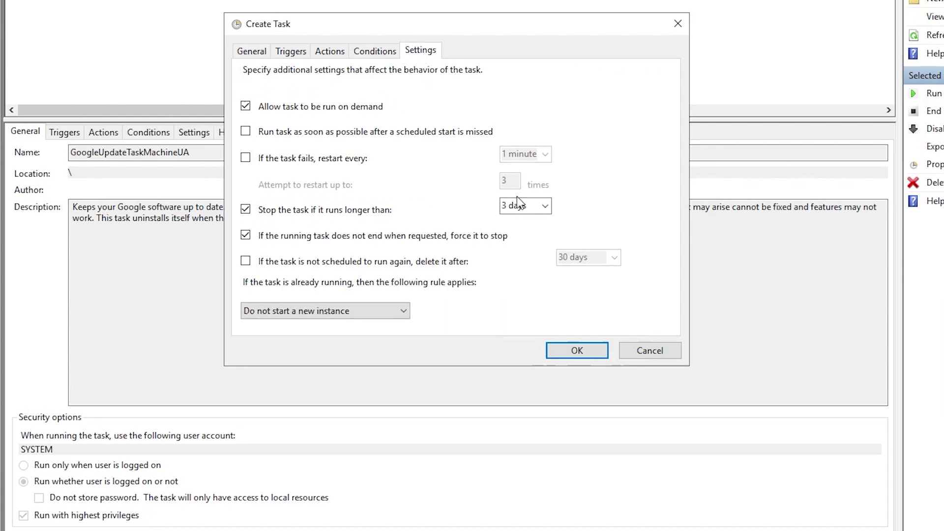
{"action": "left_click", "coordinate": [546, 206]}
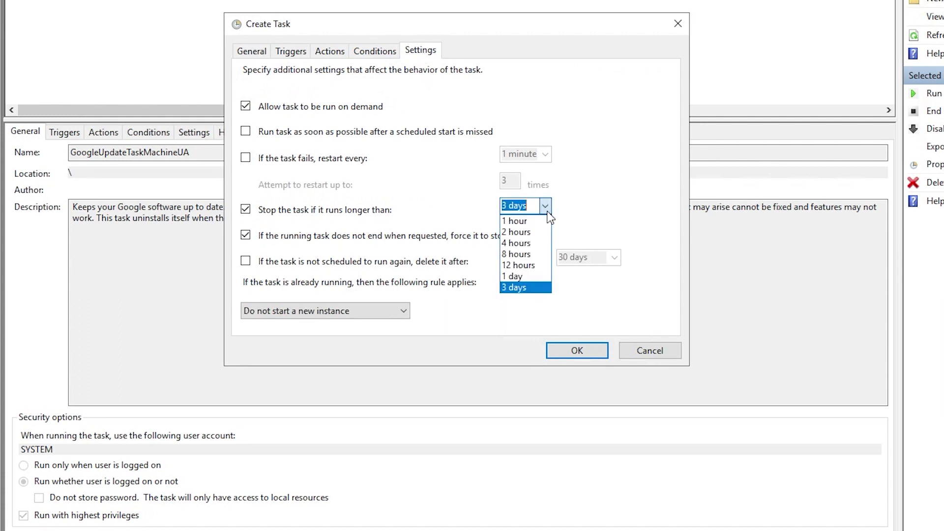
{"action": "left_click", "coordinate": [541, 222]}
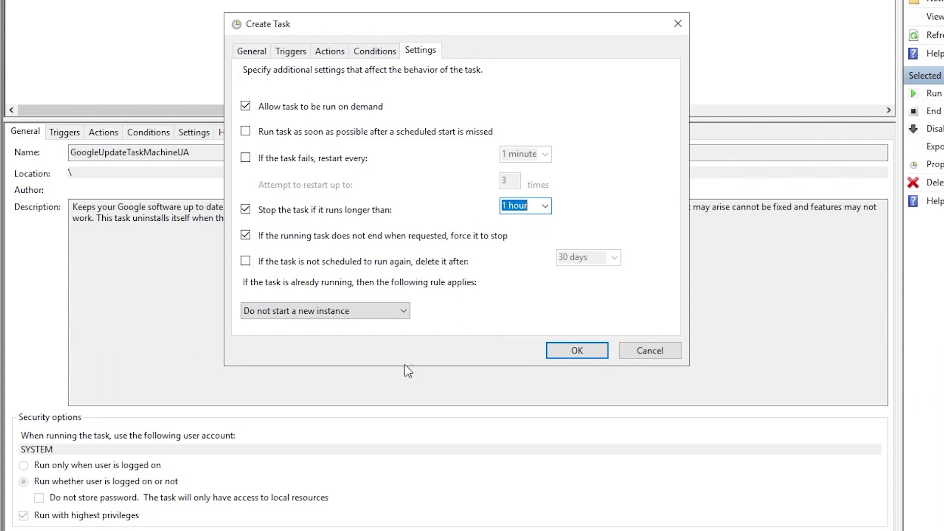
{"action": "left_click", "coordinate": [575, 350]}
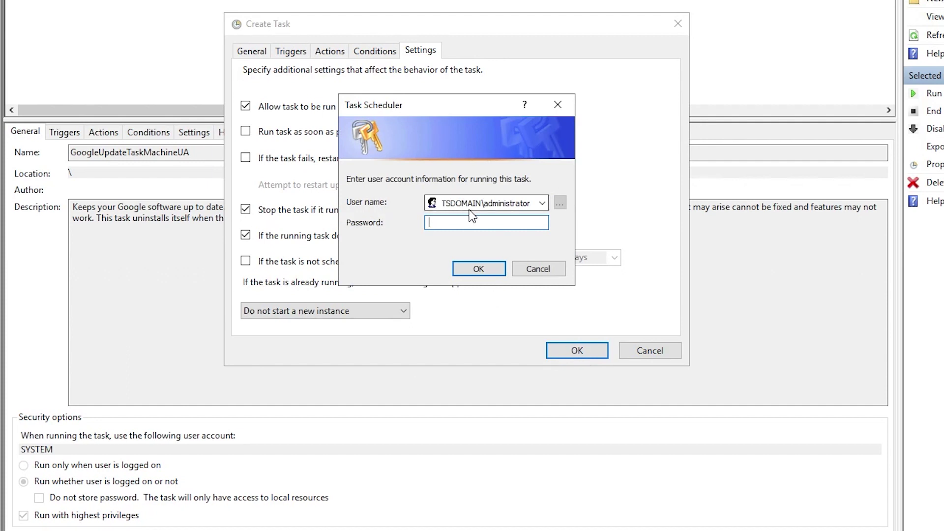
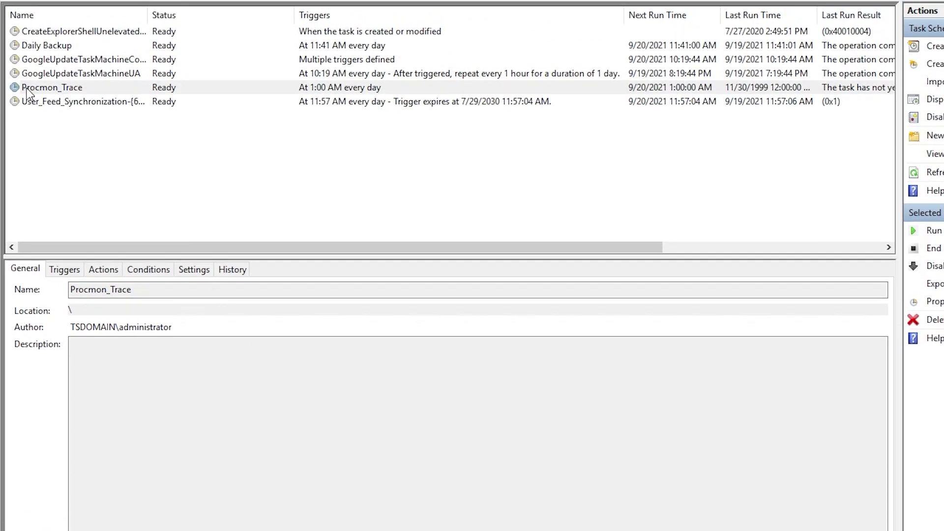
Run the Procmon_Trace task from its context menu so its status shows Running
{"action": "left_click", "coordinate": [24, 88]}
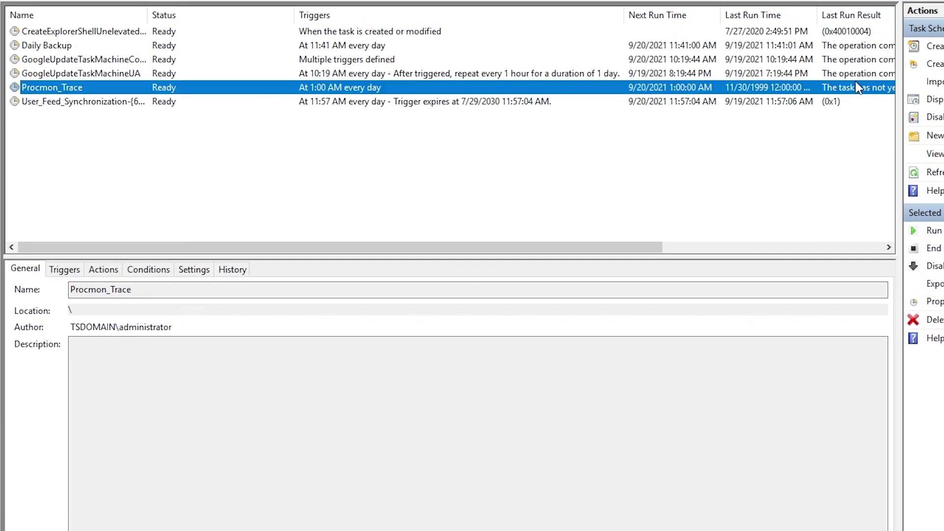
{"action": "right_click", "coordinate": [62, 93]}
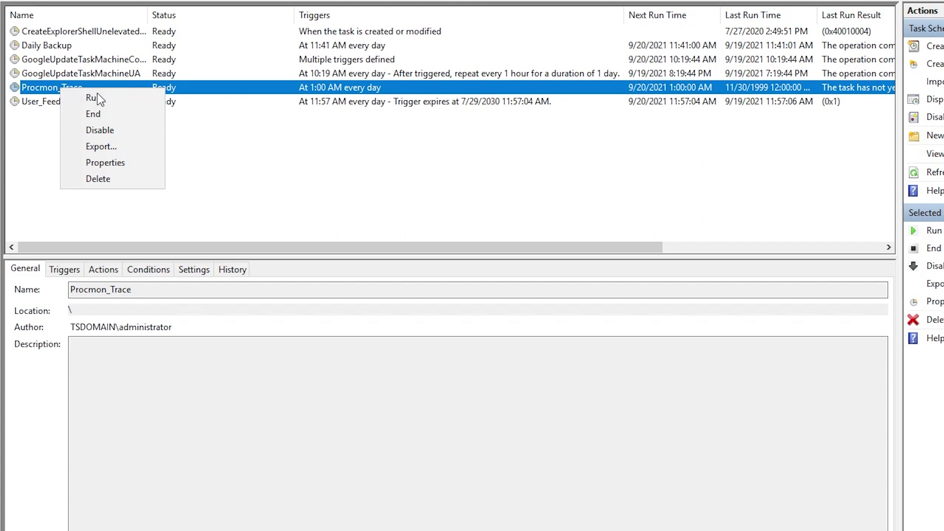
{"action": "left_click", "coordinate": [99, 99]}
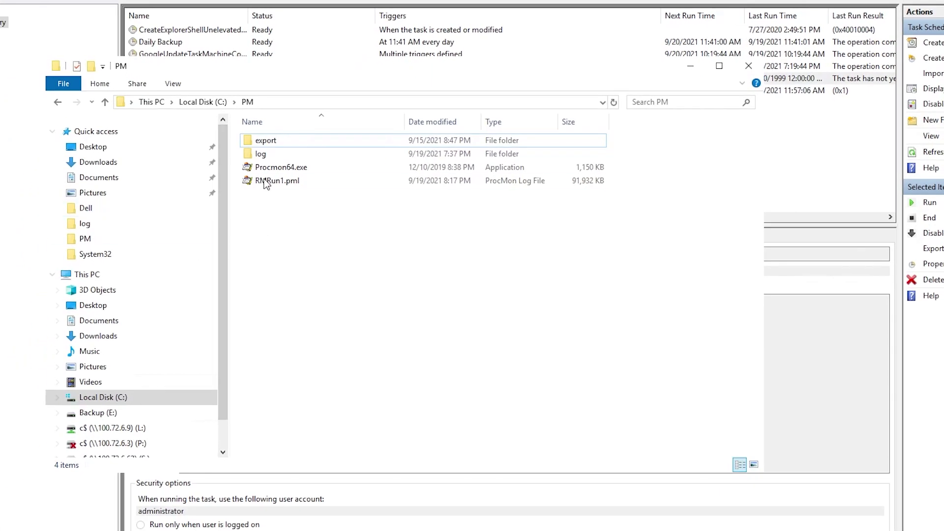
Select the RMRun1.pml ProcMon trace log (91,932 KB) in C:\PM
{"action": "left_click", "coordinate": [265, 182]}
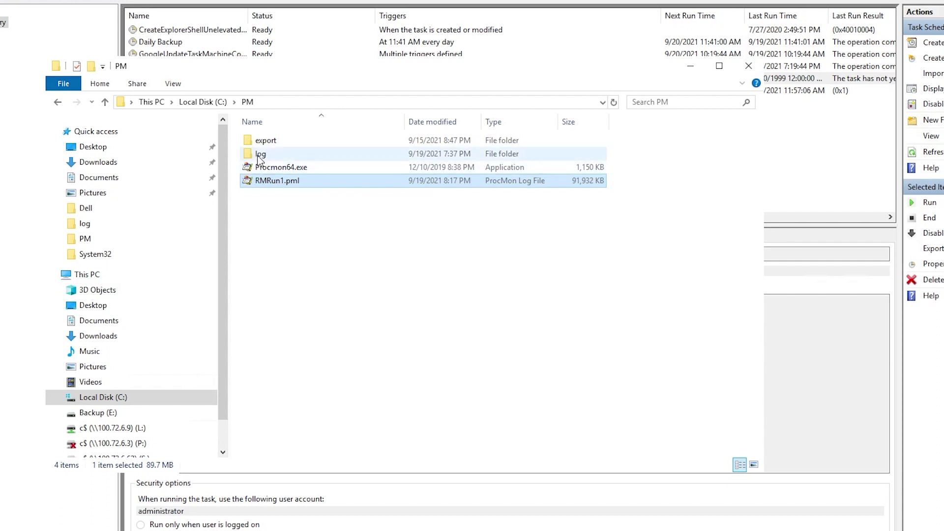
{"action": "double_click", "coordinate": [255, 180]}
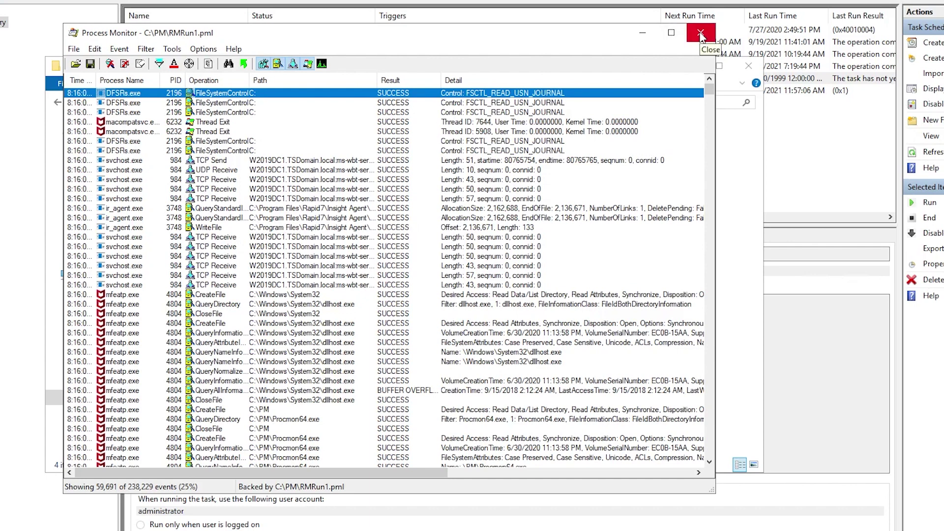
{"action": "left_click", "coordinate": [701, 34]}
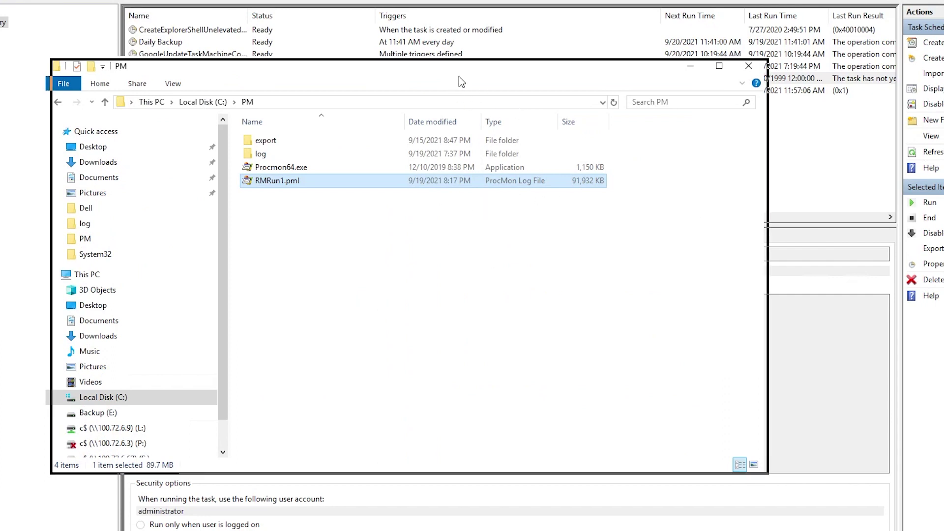
Close the C:\PM File Explorer window, leaving Task Scheduler with Procmon_Trace still Running
{"action": "left_click_drag", "start_coordinate": [453, 80], "coordinate": [467, 85]}
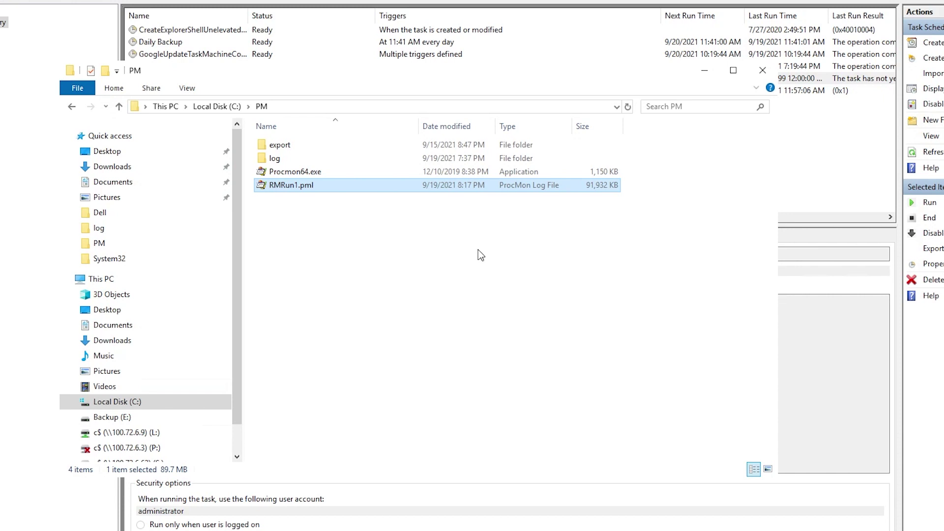
{"action": "left_click", "coordinate": [764, 71]}
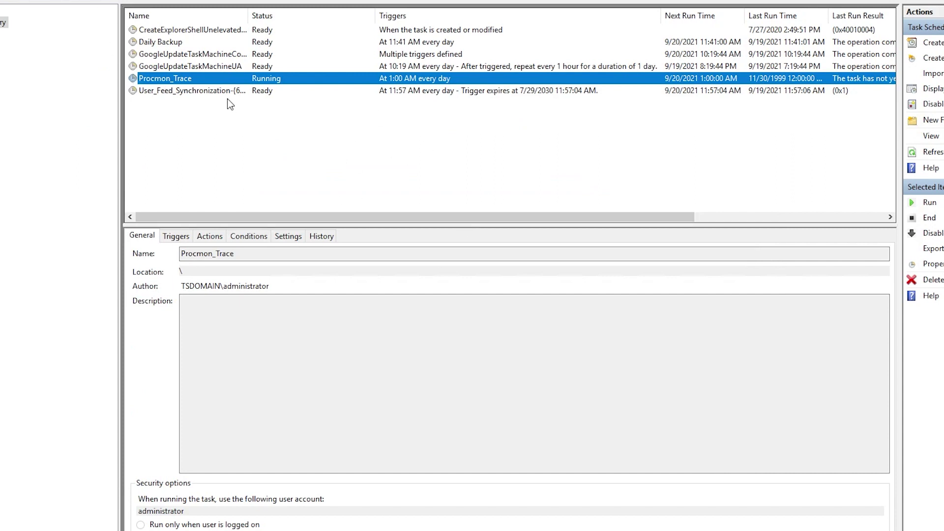
End the running Procmon_Trace task and confirm stopping all its instances
{"action": "right_click", "coordinate": [191, 80]}
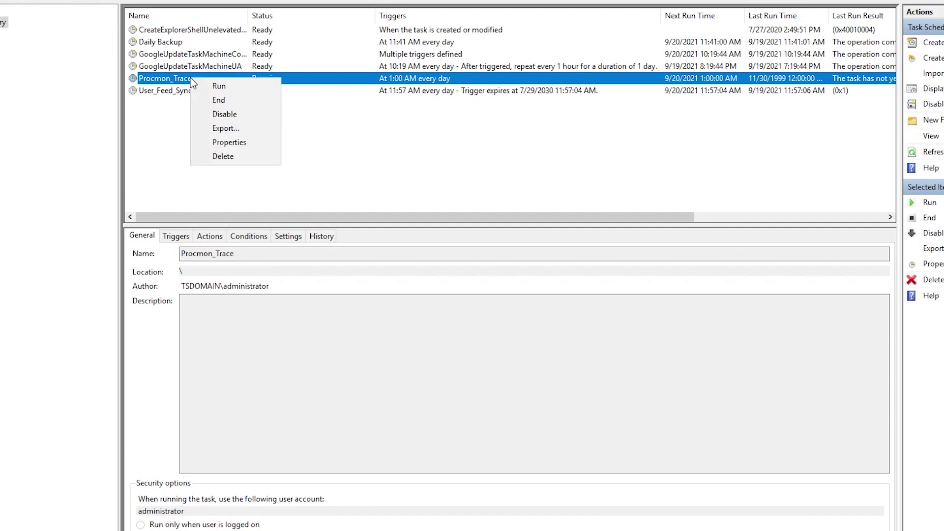
{"action": "left_click", "coordinate": [244, 105]}
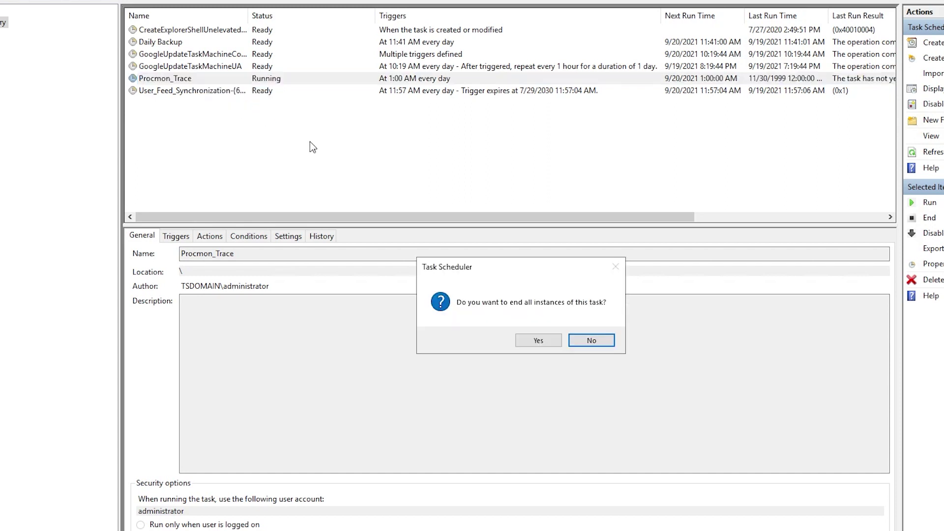
{"action": "left_click", "coordinate": [536, 344]}
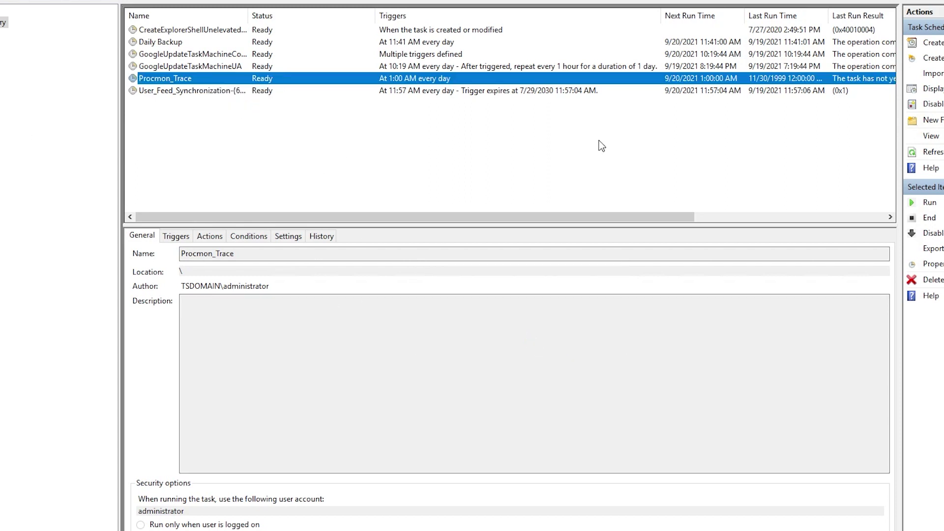
Export Procmon_Trace to PM\export\Procmon_Trace.xml, replacing the existing file
{"action": "right_click", "coordinate": [179, 80]}
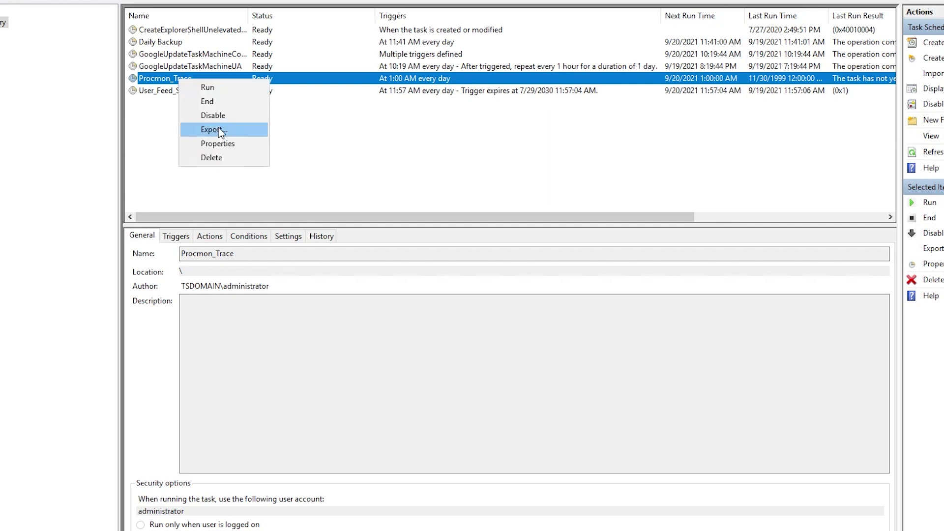
{"action": "left_click", "coordinate": [240, 129]}
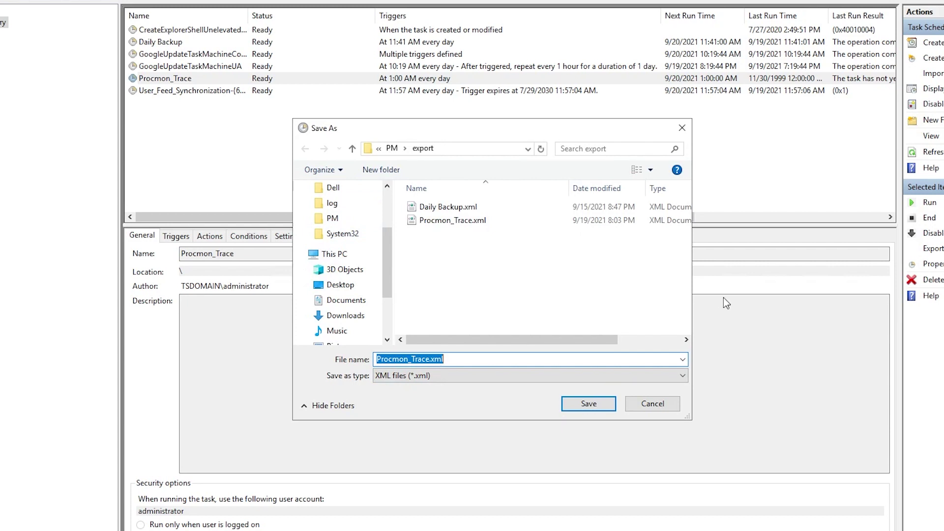
{"action": "left_click", "coordinate": [451, 222]}
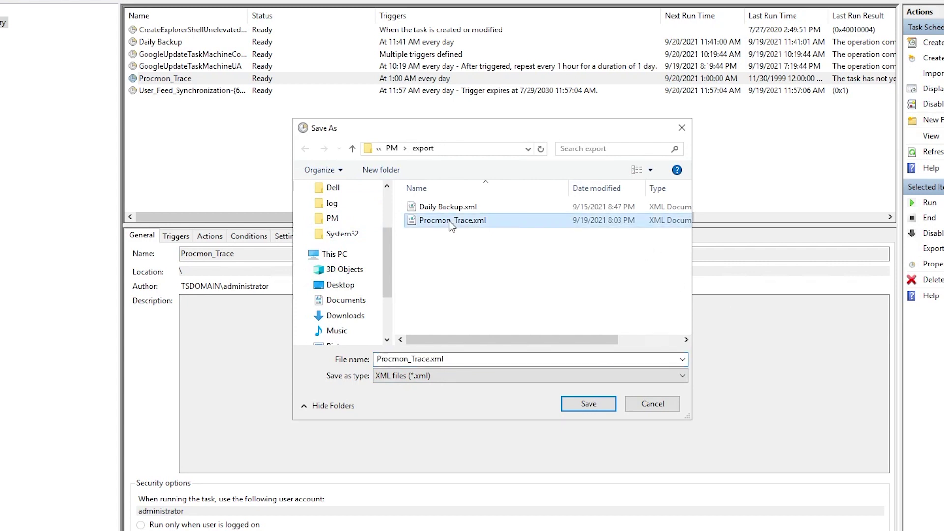
{"action": "left_click", "coordinate": [582, 405]}
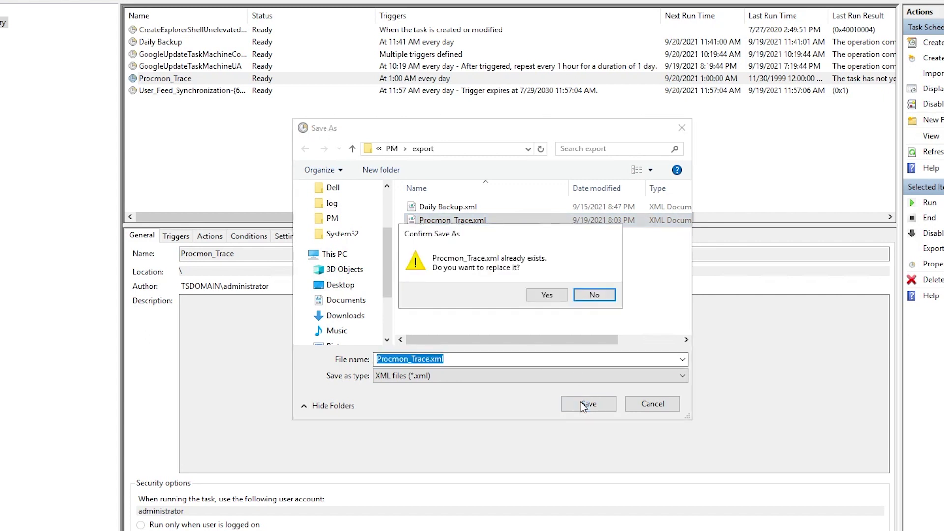
{"action": "left_click", "coordinate": [551, 297]}
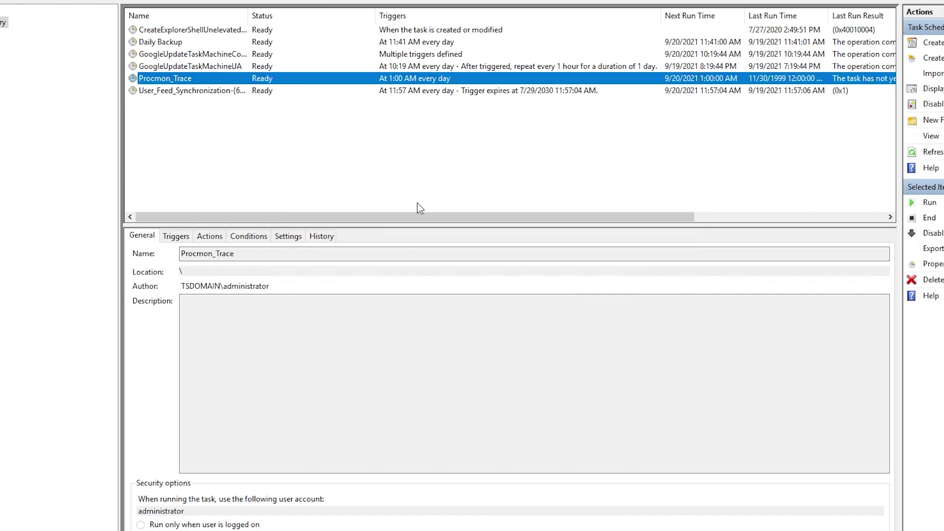